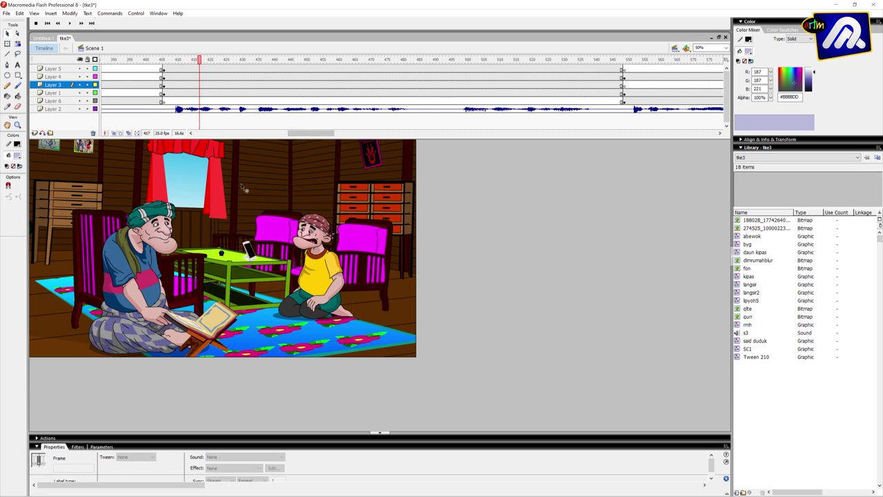
pyautogui.click(323, 241)
pyautogui.click(324, 276)
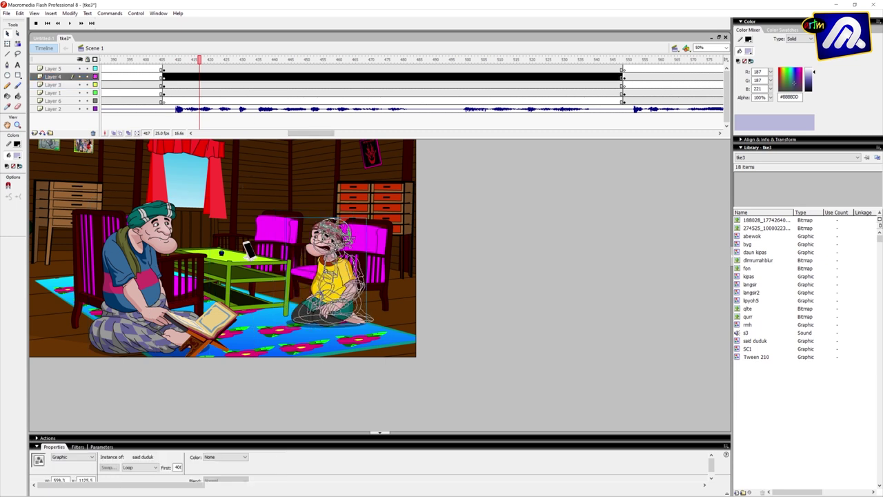
pyautogui.moveTo(307, 132); pyautogui.dragTo(202, 133)
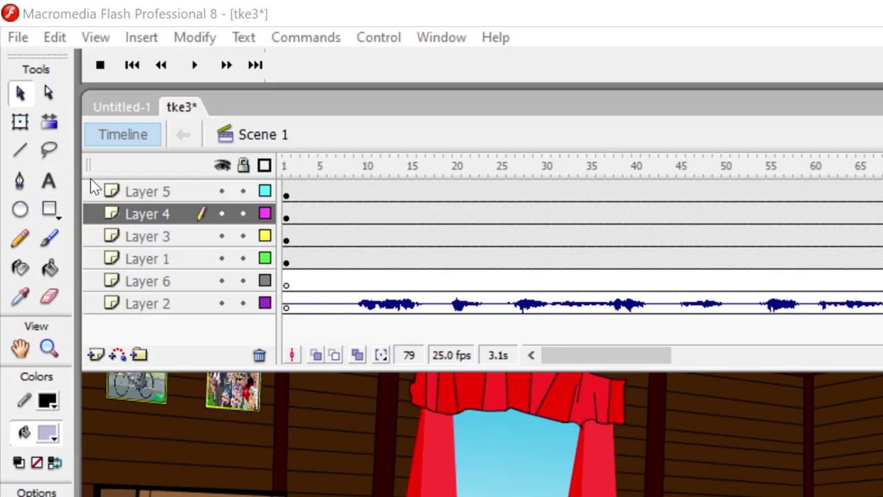
# Start a movie export of the animation and choose the Videos folder as the destination.
pyautogui.click(18, 38)
pyautogui.click(21, 40)
pyautogui.click(16, 40)
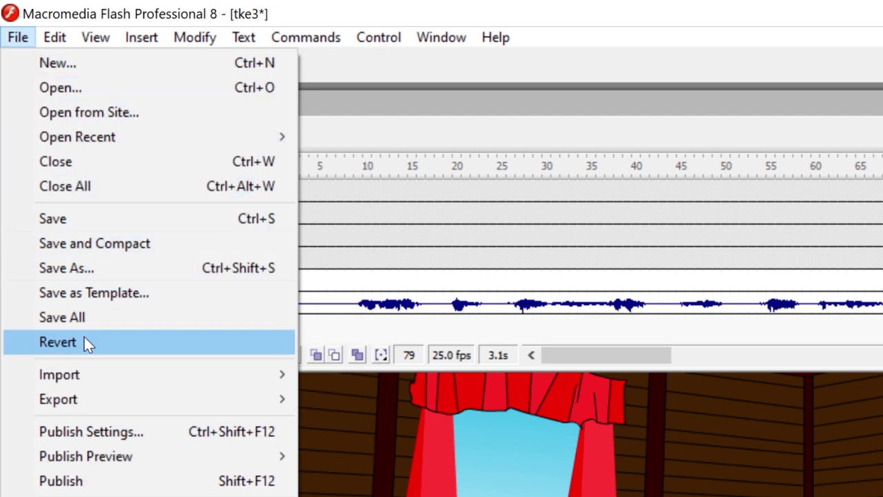
pyautogui.moveTo(85, 400)
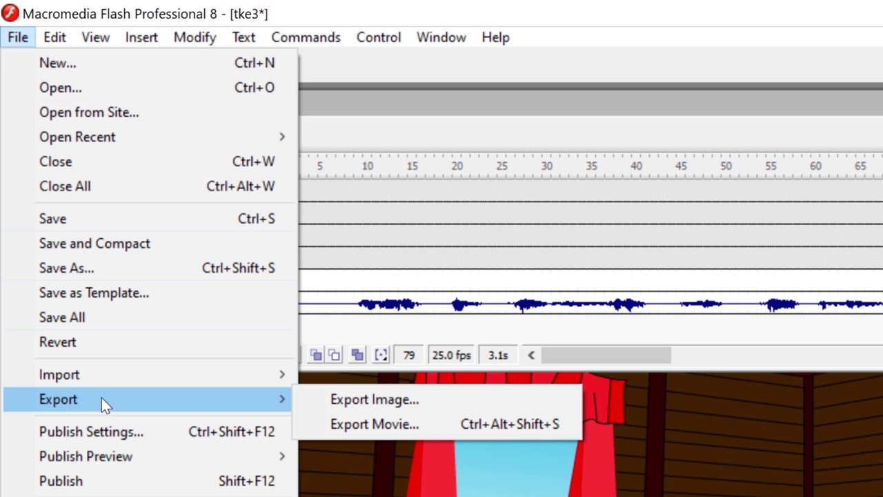
pyautogui.click(375, 424)
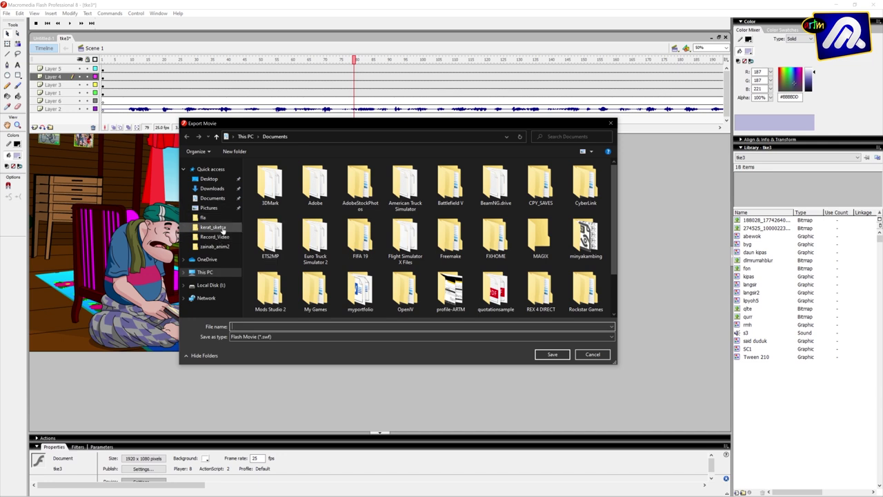
pyautogui.click(204, 271)
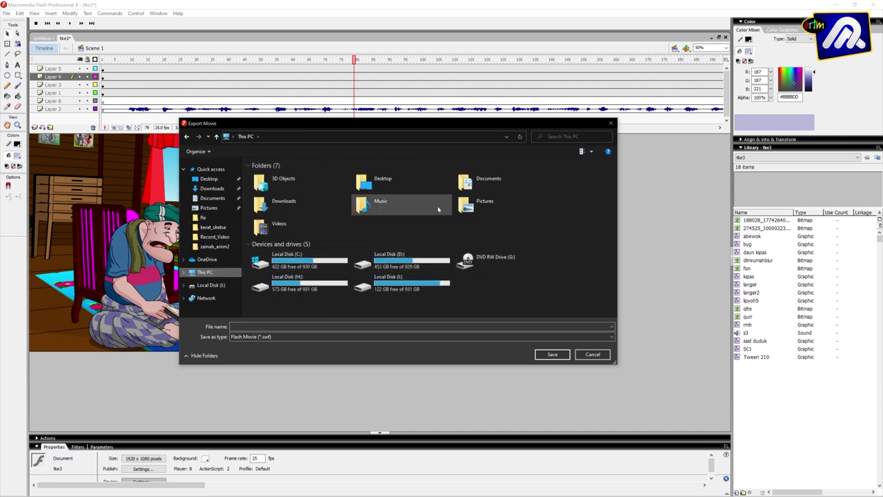
pyautogui.doubleClick(278, 224)
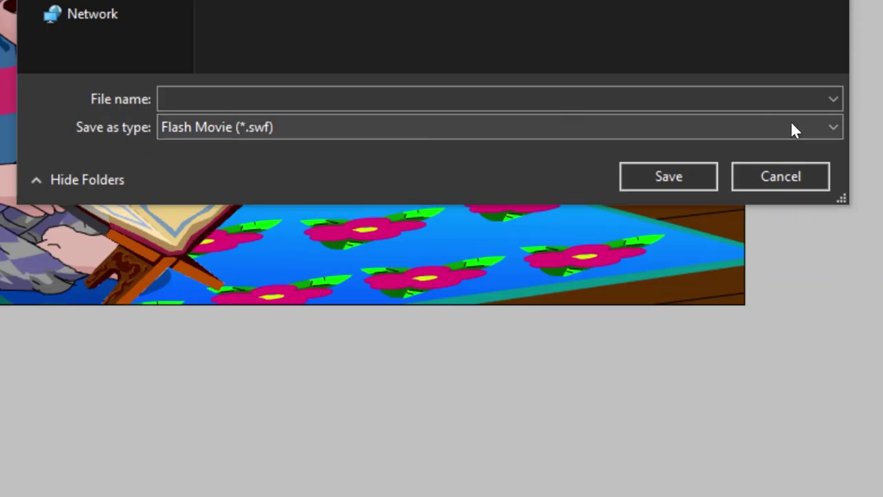
# Name the exported movie scene1, keep the Flash Movie (*.swf) format, and save it.
pyautogui.click(831, 128)
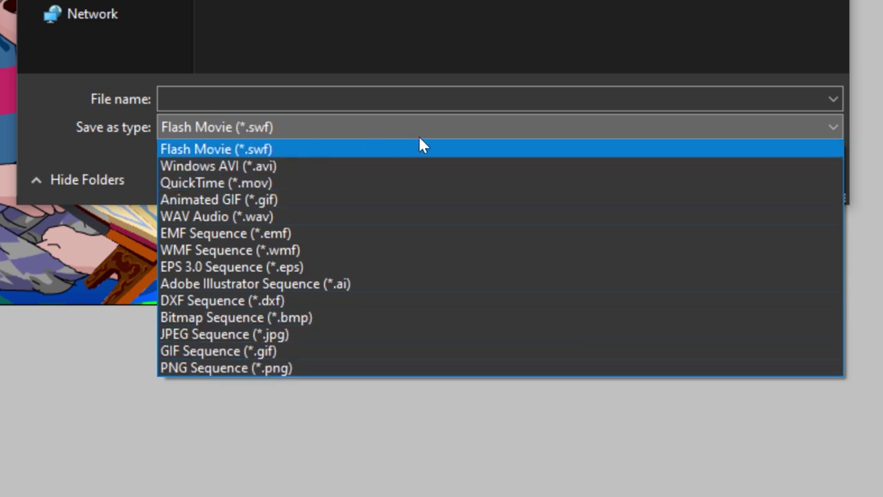
pyautogui.click(259, 126)
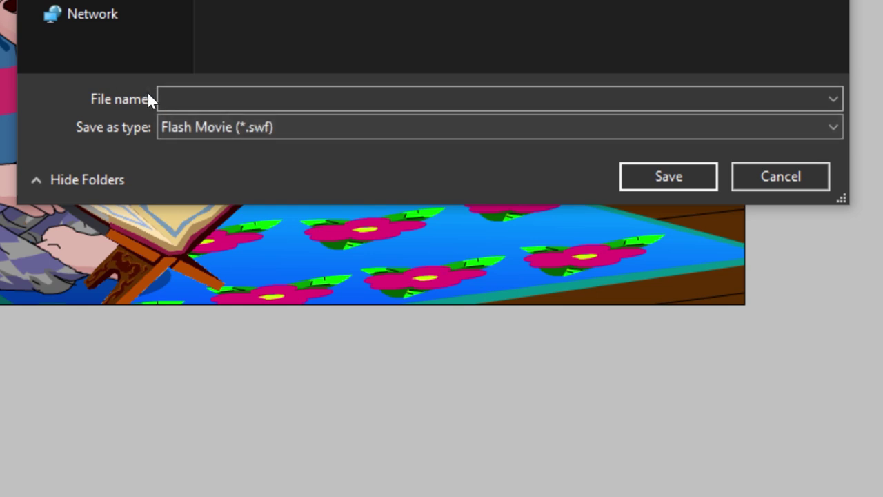
pyautogui.click(172, 98)
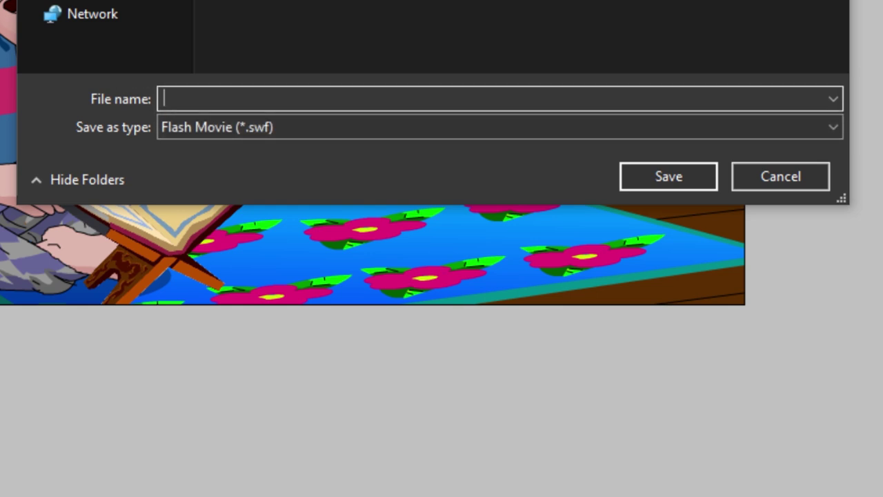
pyautogui.write('scene1')
pyautogui.click(663, 181)
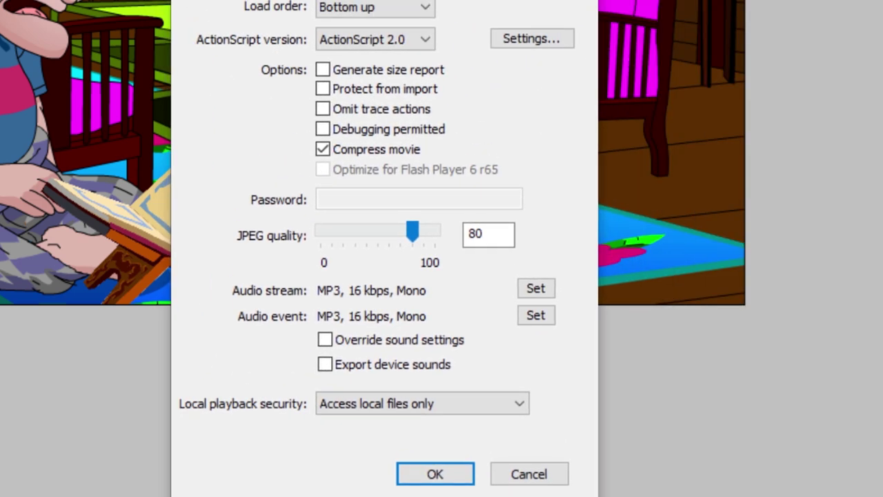
# Turn off movie compression and set the JPEG quality to 100 for the Flash Player export.
pyautogui.moveTo(464, 0); pyautogui.dragTo(480, 19)
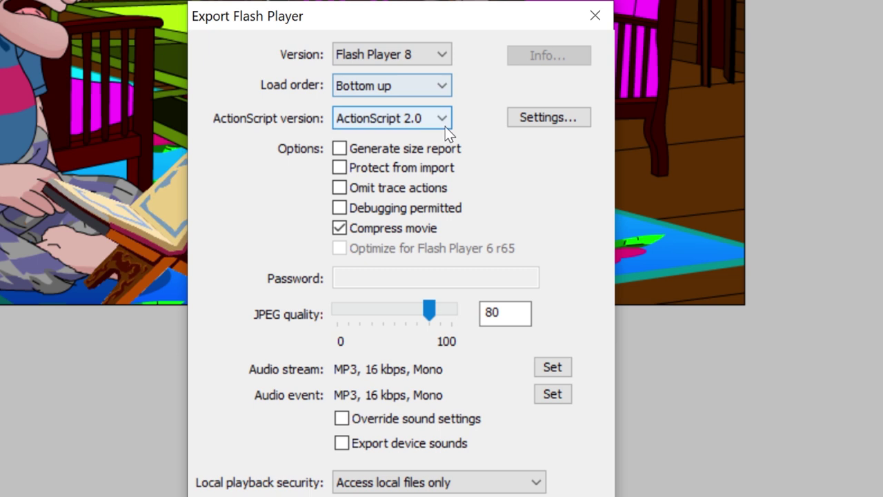
pyautogui.moveTo(485, 18); pyautogui.dragTo(502, 21)
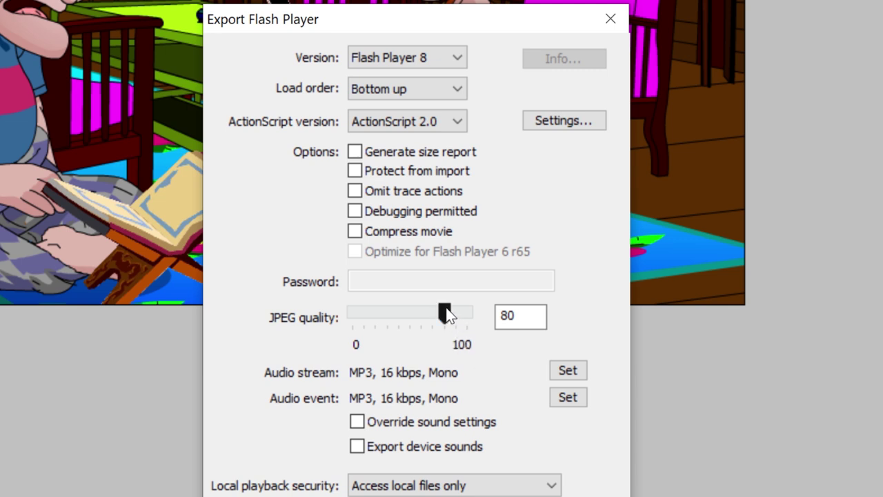
pyautogui.moveTo(447, 314); pyautogui.dragTo(506, 315)
# Examine the compression, bit rate and quality choices for the audio stream, keeping MP3, 16 kbps and Fast.
pyautogui.click(568, 371)
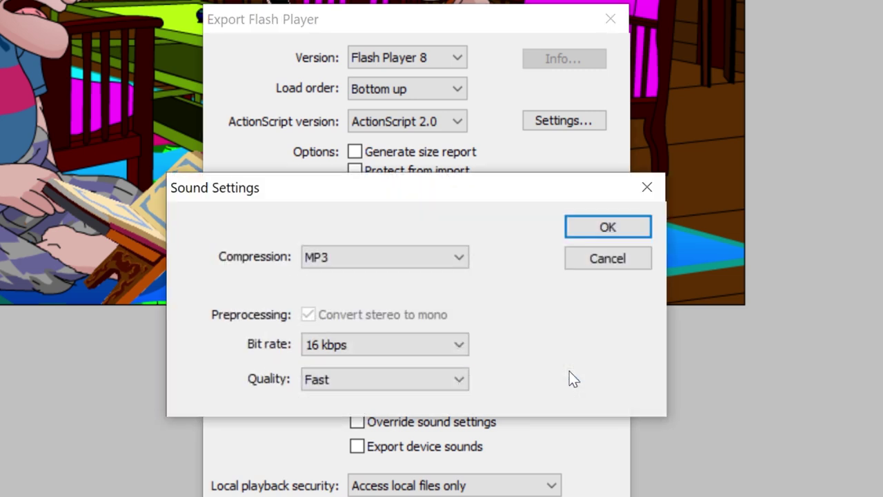
pyautogui.click(457, 256)
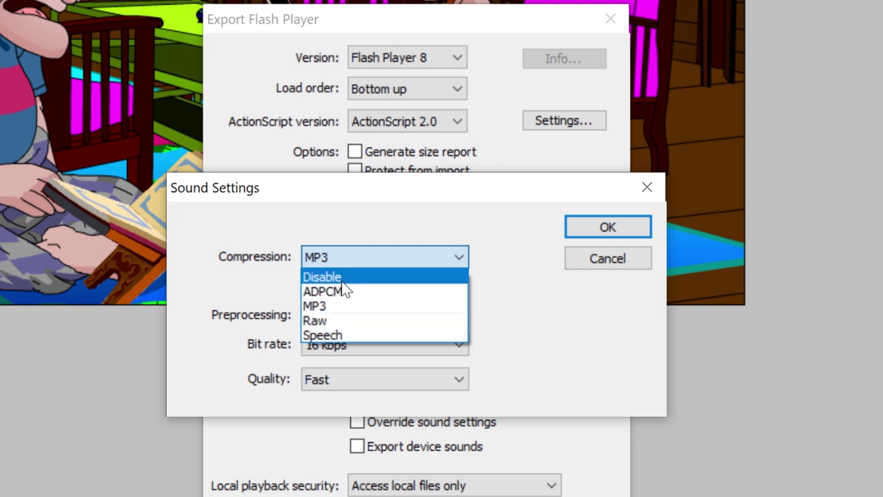
pyautogui.click(599, 344)
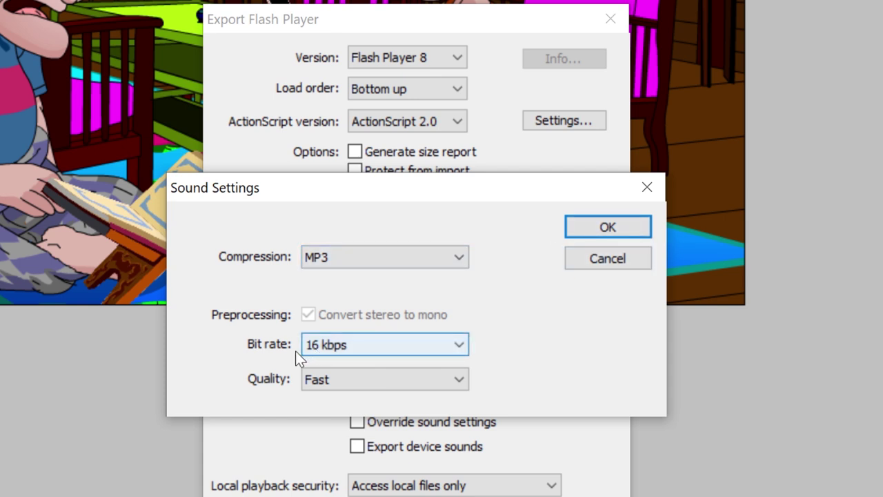
pyautogui.click(460, 343)
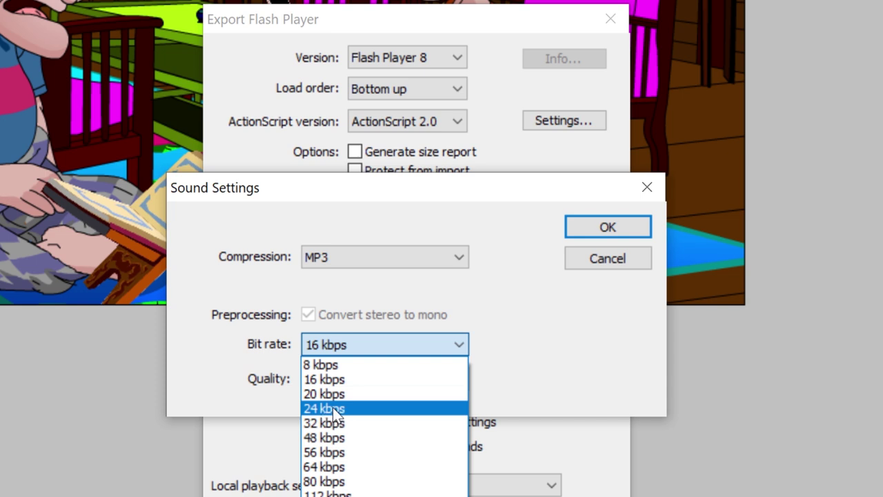
pyautogui.click(609, 344)
pyautogui.click(461, 378)
pyautogui.click(550, 356)
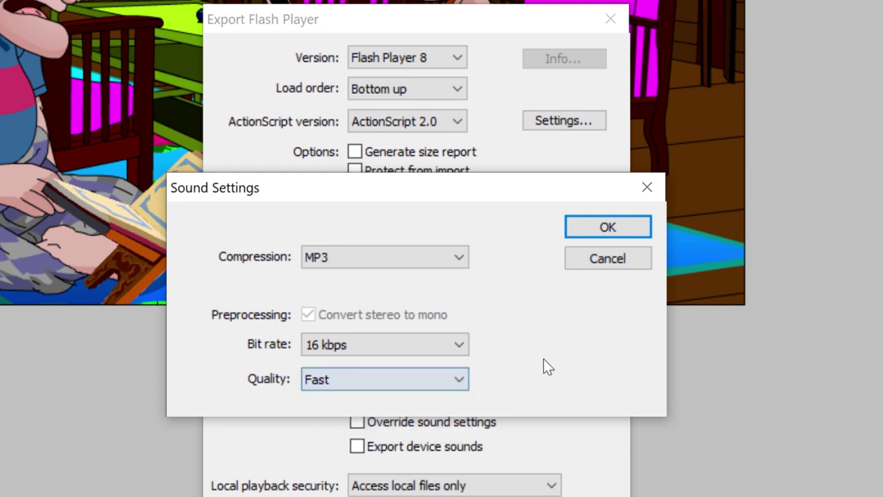
pyautogui.click(617, 226)
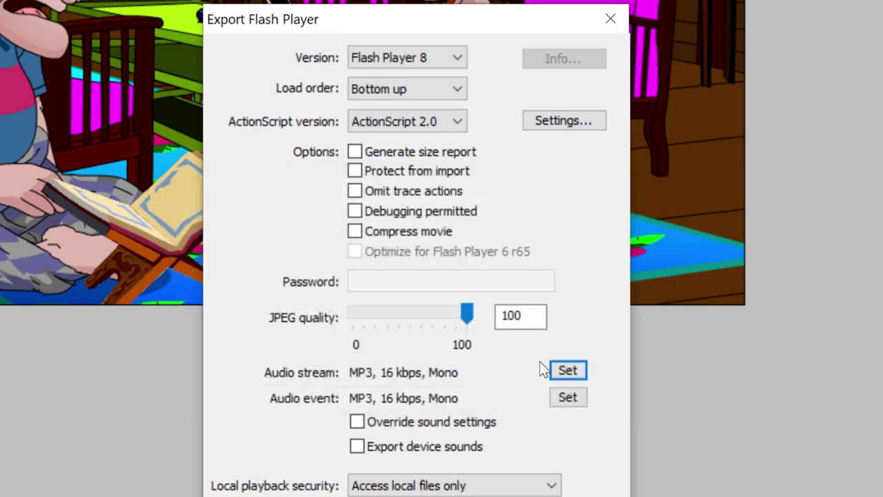
# Accept the Flash Player export settings and export the movie.
pyautogui.moveTo(532, 26)
pyautogui.mouseDown()
pyautogui.moveTo(528, 0)
pyautogui.moveTo(515, 22)
pyautogui.mouseUp()
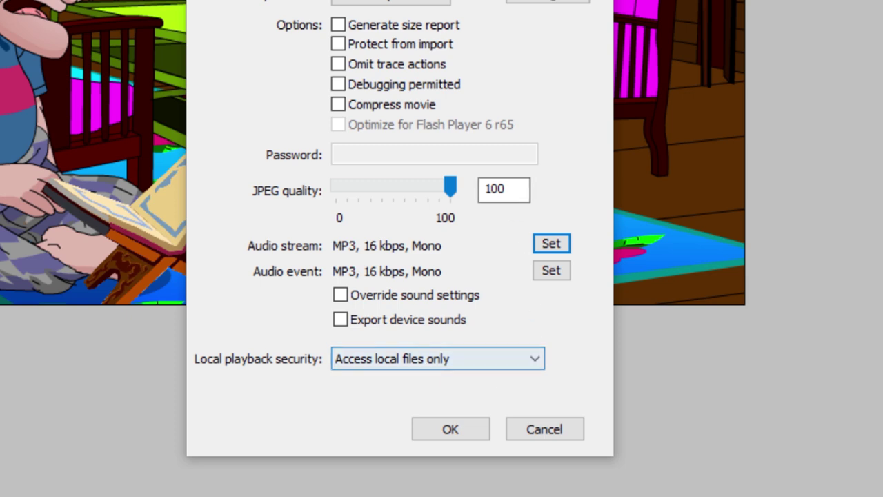
pyautogui.click(457, 430)
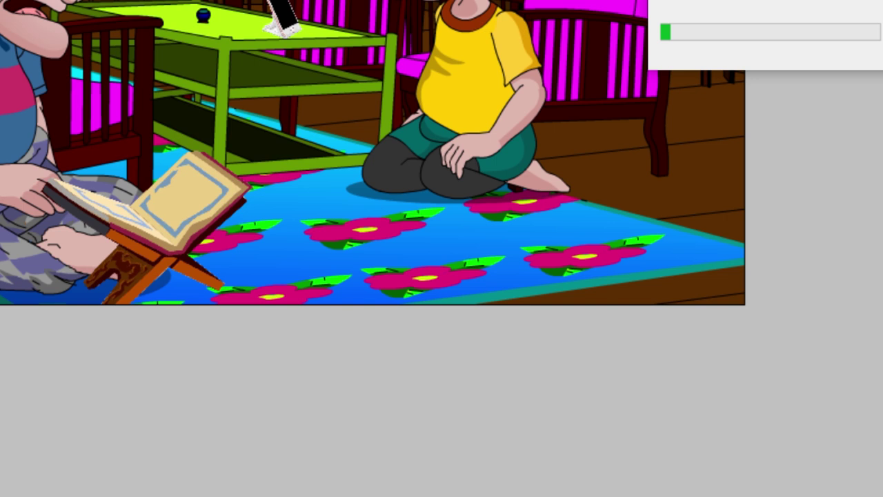
pyautogui.moveTo(780, 20); pyautogui.dragTo(368, 115)
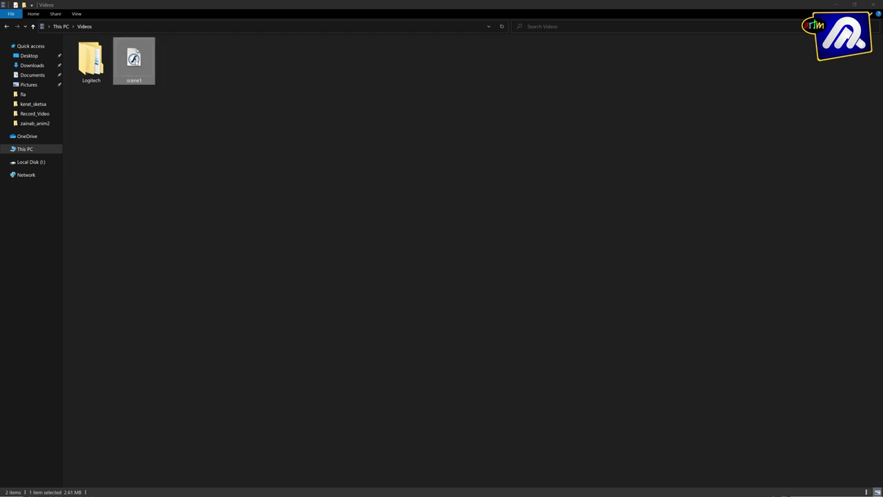
# Play the exported scene1 movie from the Videos folder in Flash Player, and close the player after viewing.
pyautogui.doubleClick(134, 61)
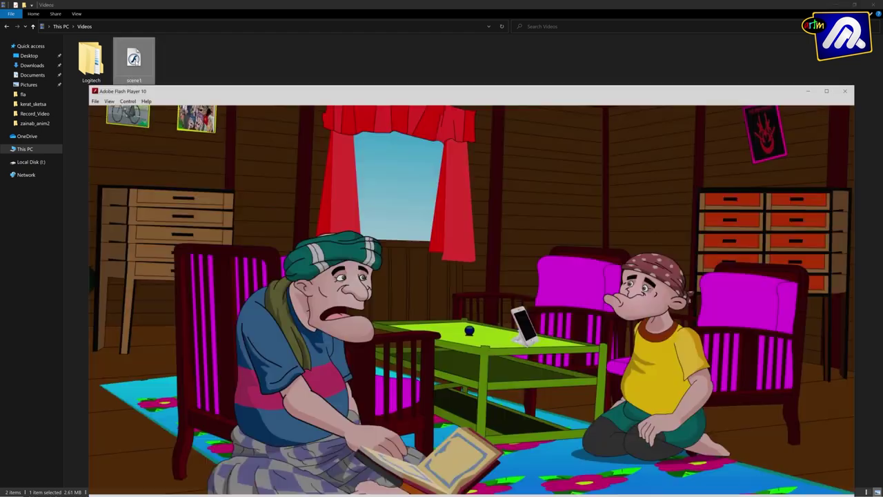
pyautogui.moveTo(290, 95); pyautogui.dragTo(284, 23)
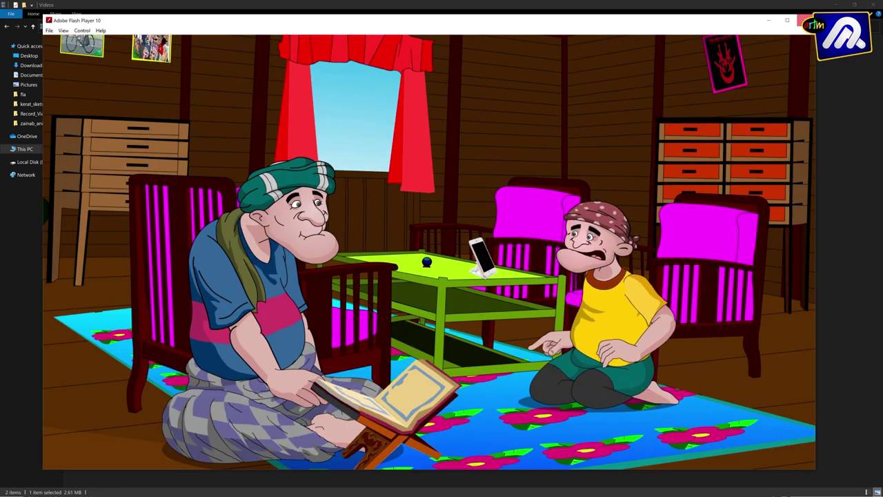
pyautogui.hotkey('ctrl', 'q')
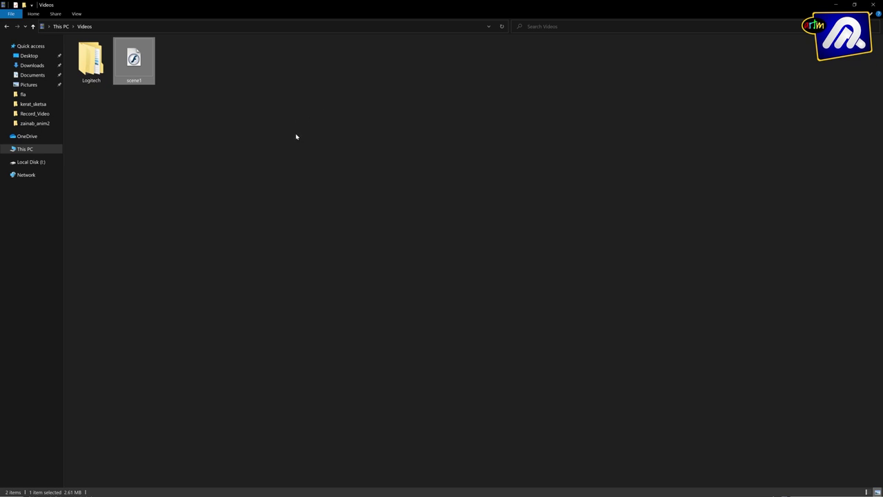
pyautogui.click(186, 69)
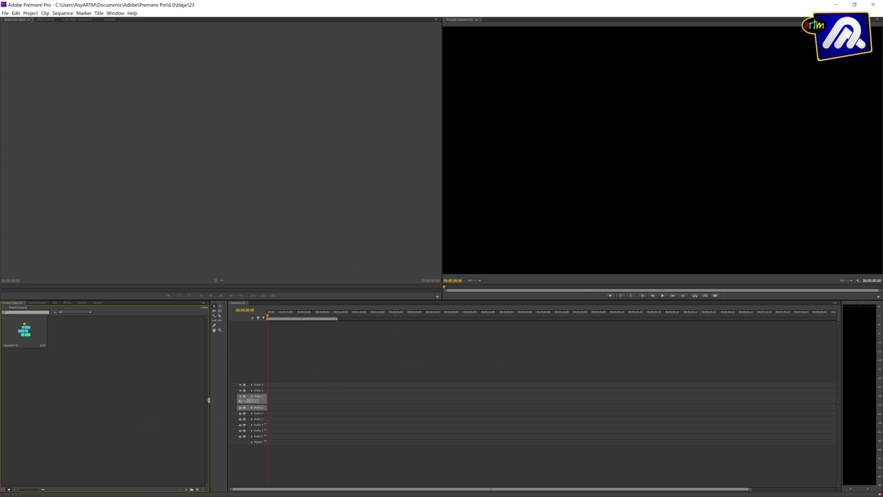
# Switch to Adobe Premiere Pro and import scene1 from the Videos folder into the project.
pyautogui.rightClick(107, 356)
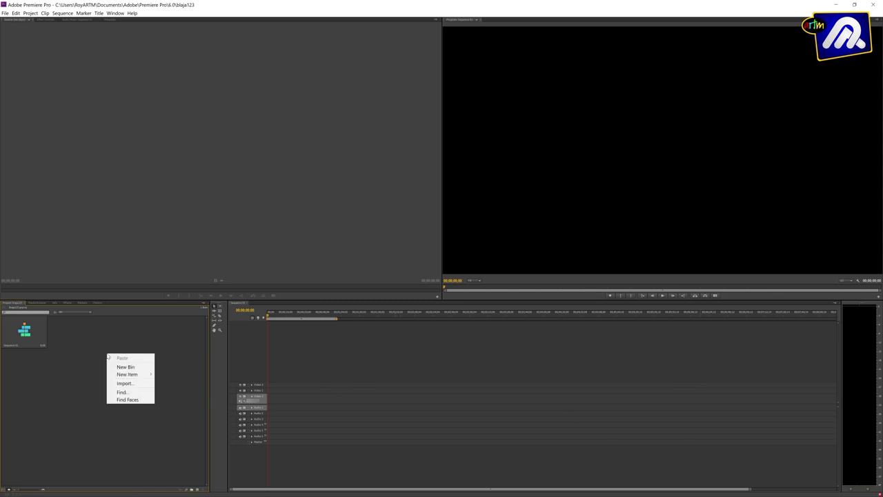
pyautogui.click(128, 383)
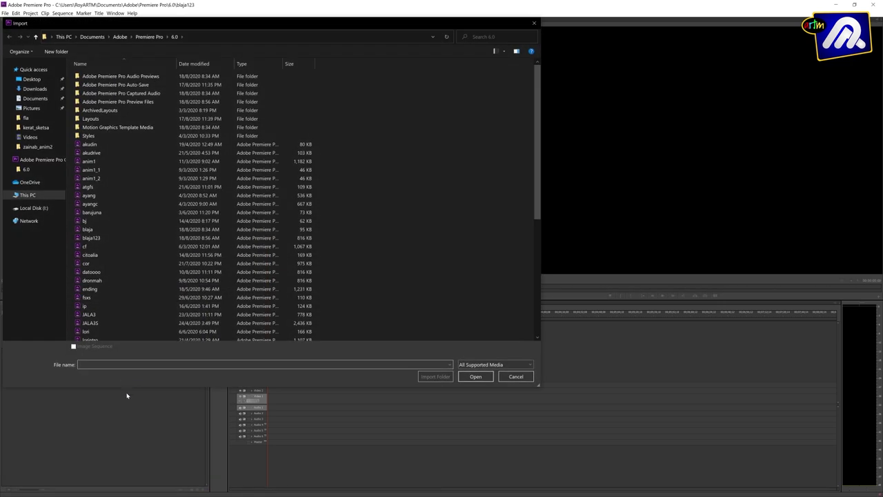
pyautogui.click(35, 138)
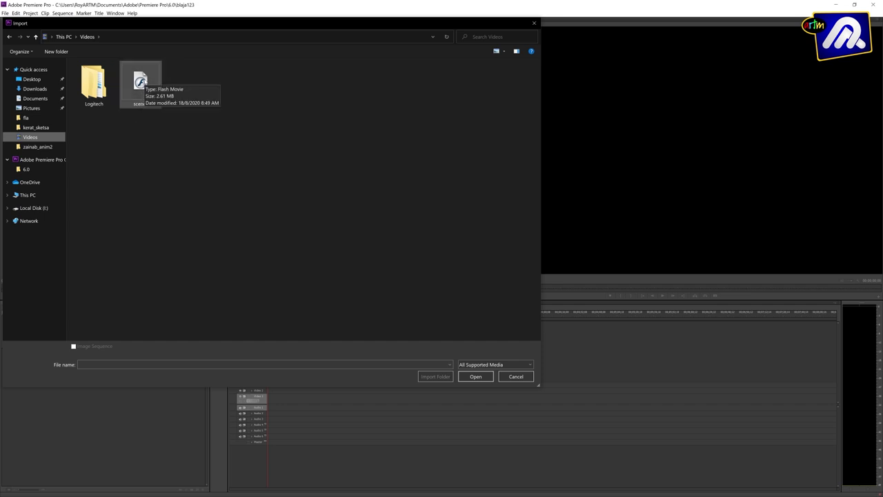
pyautogui.click(144, 79)
pyautogui.click(475, 375)
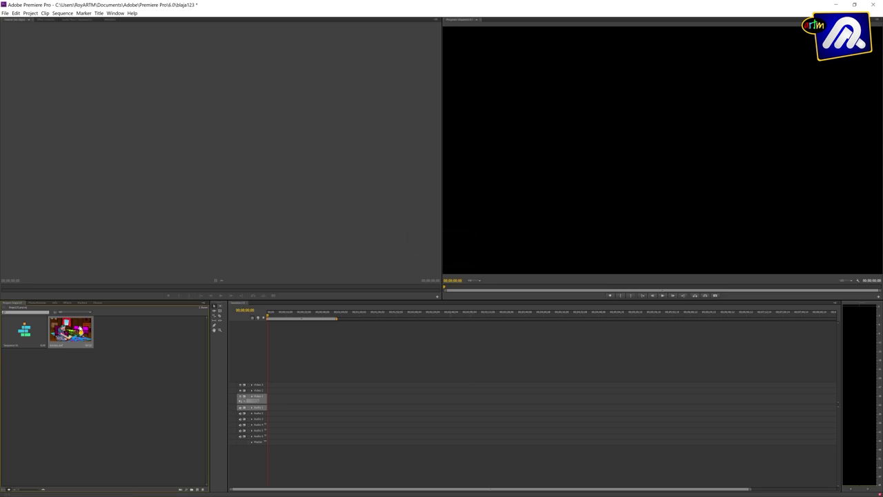
# Open the imported scene1 clip in the source monitor, then play and scrub through it to check the animation.
pyautogui.doubleClick(70, 330)
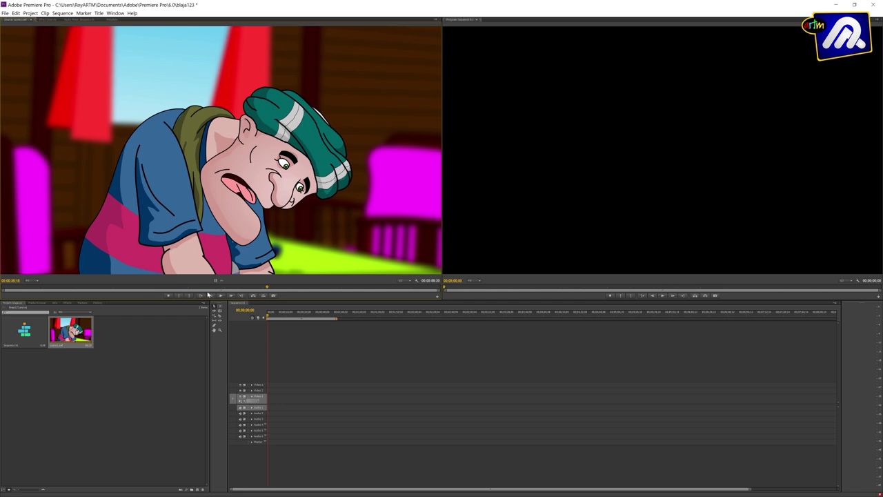
pyautogui.click(121, 288)
pyautogui.moveTo(121, 288); pyautogui.dragTo(14, 289)
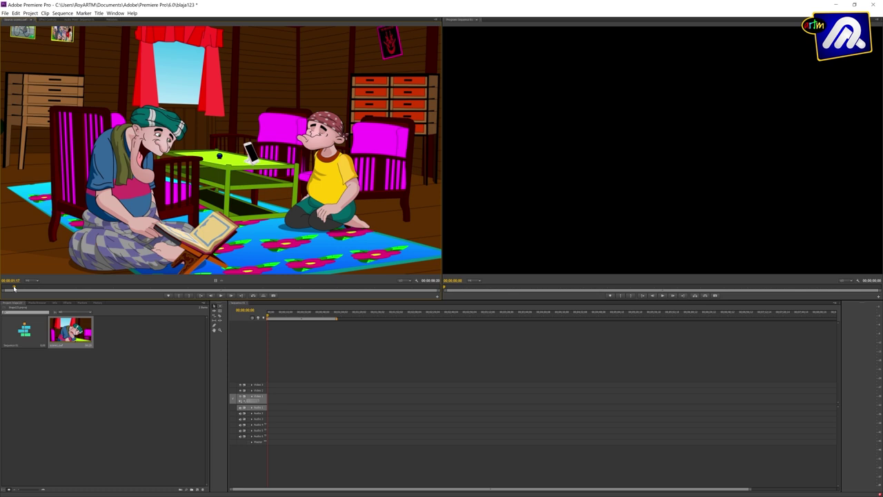
pyautogui.click(221, 295)
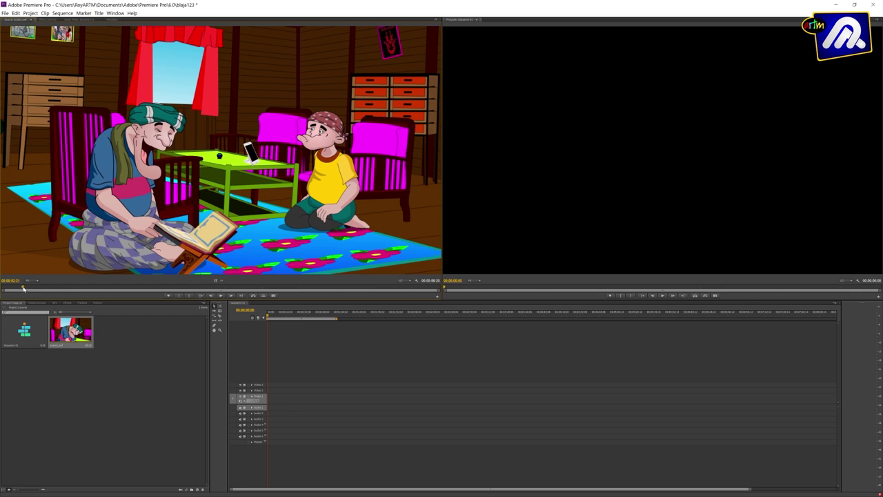
pyautogui.moveTo(23, 288); pyautogui.dragTo(214, 291)
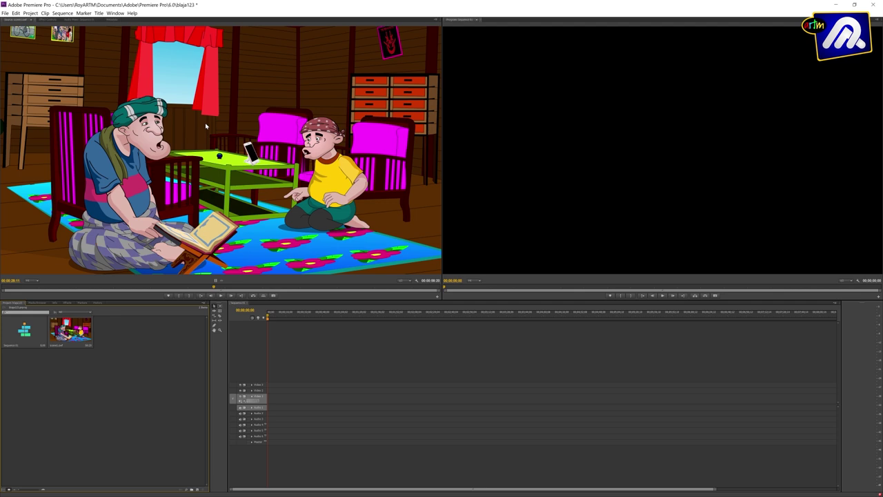
# Import the s3 audio file from the cut_audio folder into the project.
pyautogui.rightClick(130, 336)
pyautogui.click(147, 362)
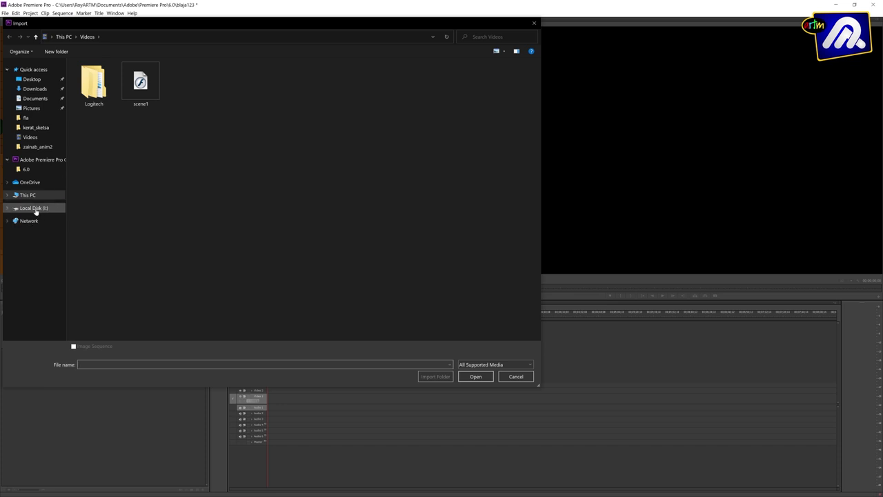
pyautogui.click(38, 159)
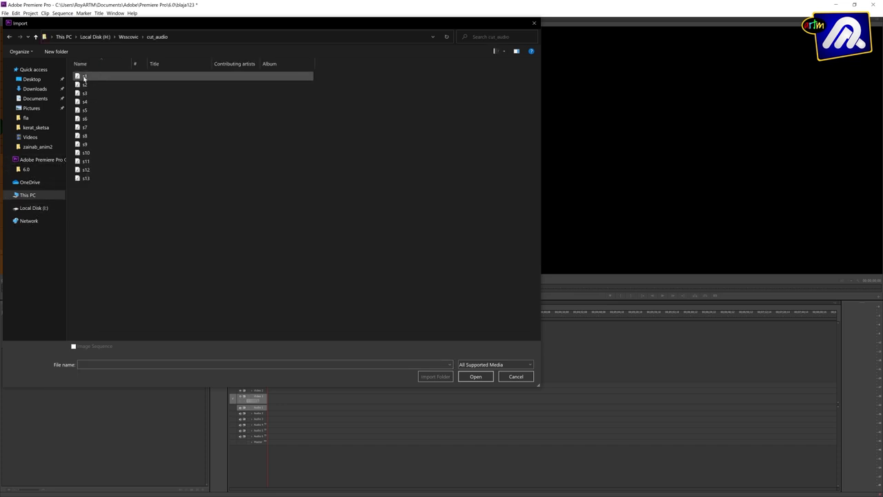
pyautogui.click(84, 94)
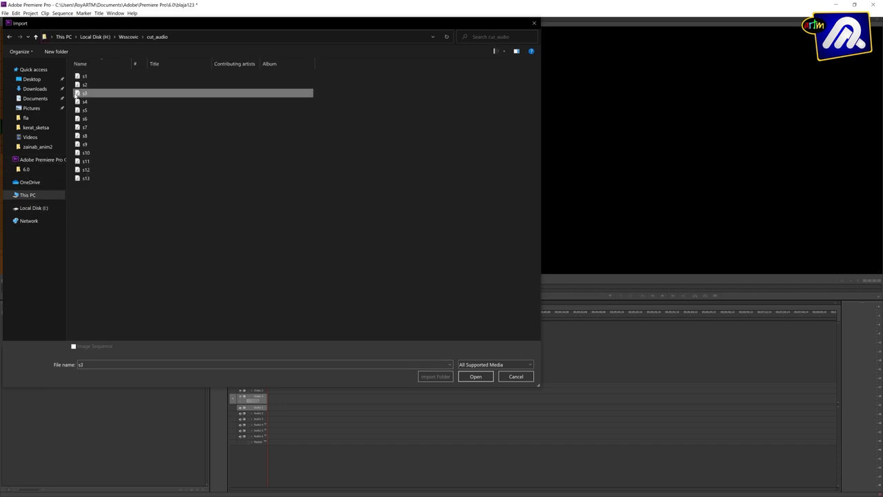
pyautogui.click(475, 377)
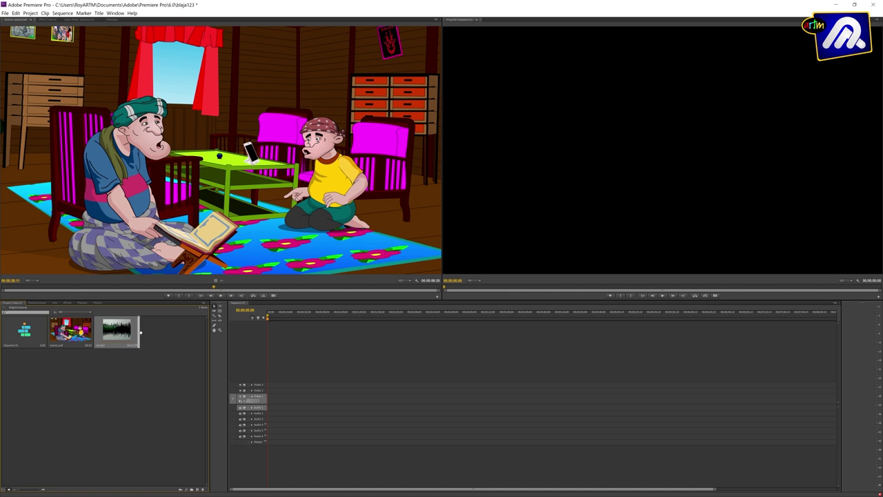
# Place the imported audio clip on Audio 1 and scene1 on Video 1, both at the start of the sequence.
pyautogui.moveTo(216, 372); pyautogui.dragTo(267, 412)
pyautogui.click(252, 408)
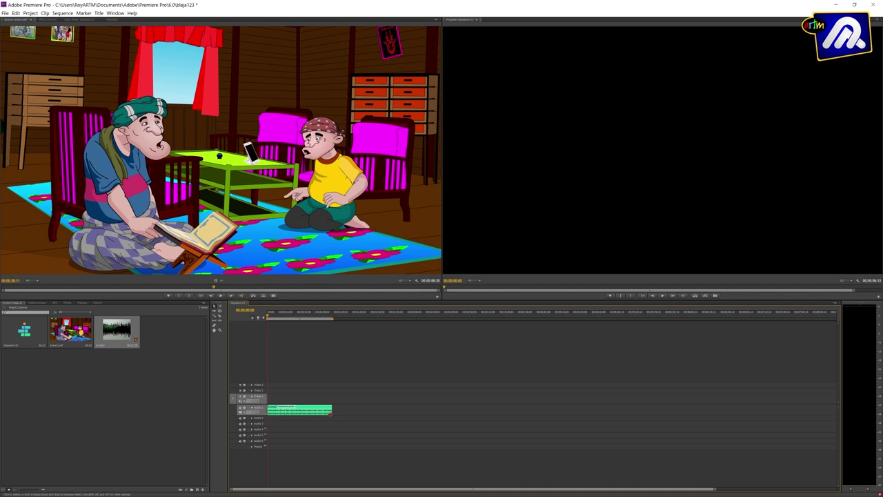
pyautogui.moveTo(714, 489); pyautogui.dragTo(522, 483)
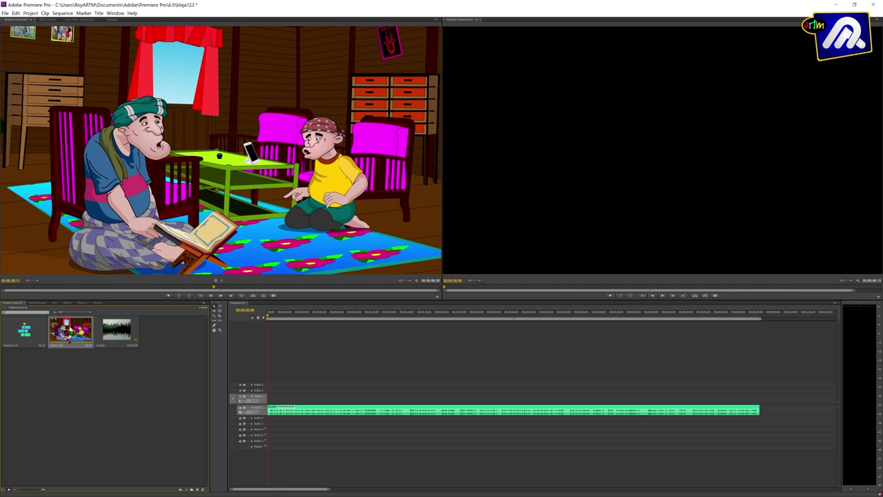
pyautogui.moveTo(63, 326); pyautogui.dragTo(266, 400)
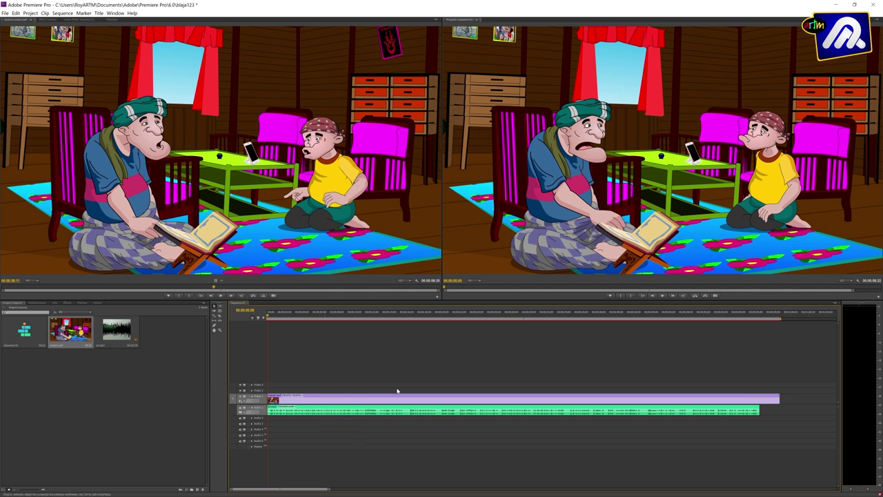
# Preview the sequence with sound and trim the end of scene1 on Video 1 to the end of the audio clip.
pyautogui.click(662, 295)
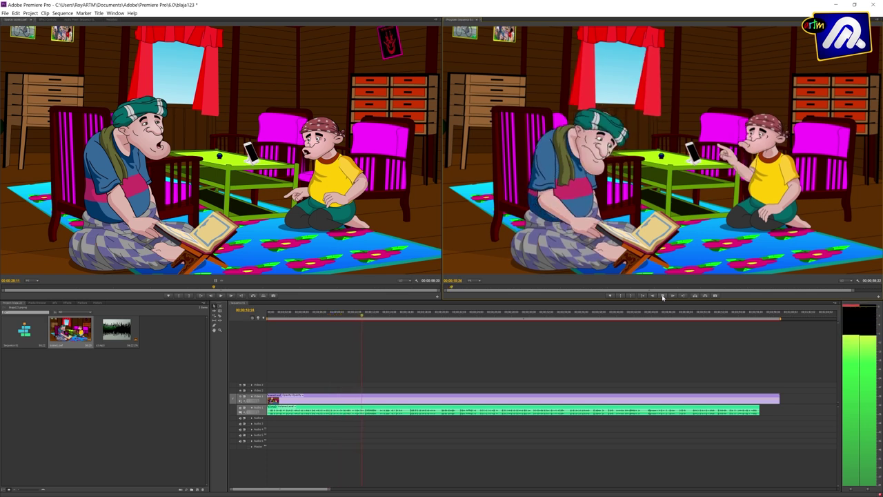
pyautogui.click(662, 296)
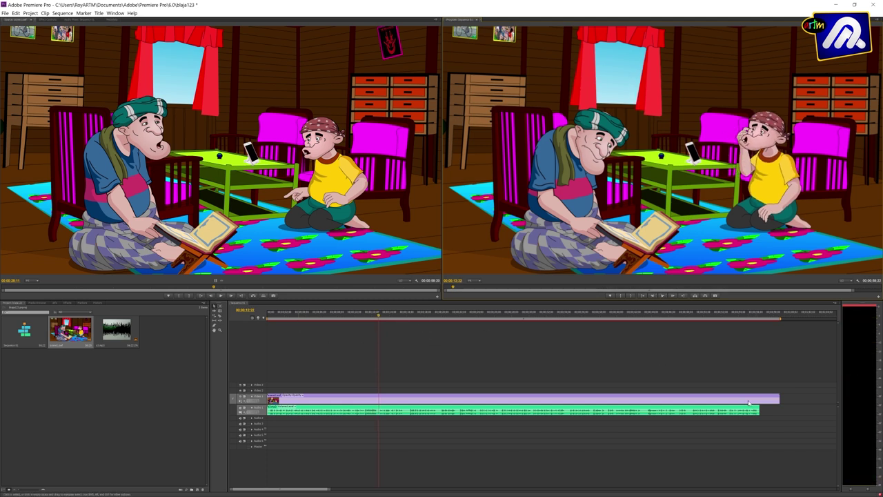
pyautogui.moveTo(779, 398); pyautogui.dragTo(758, 409)
# Scrub through the trimmed sequence to check the animation at several points.
pyautogui.moveTo(380, 316); pyautogui.dragTo(366, 316)
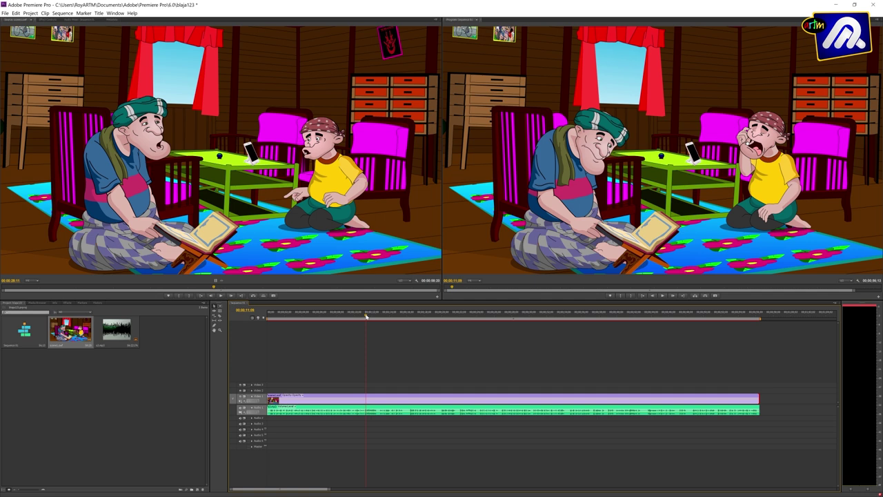
pyautogui.moveTo(366, 315); pyautogui.dragTo(398, 347)
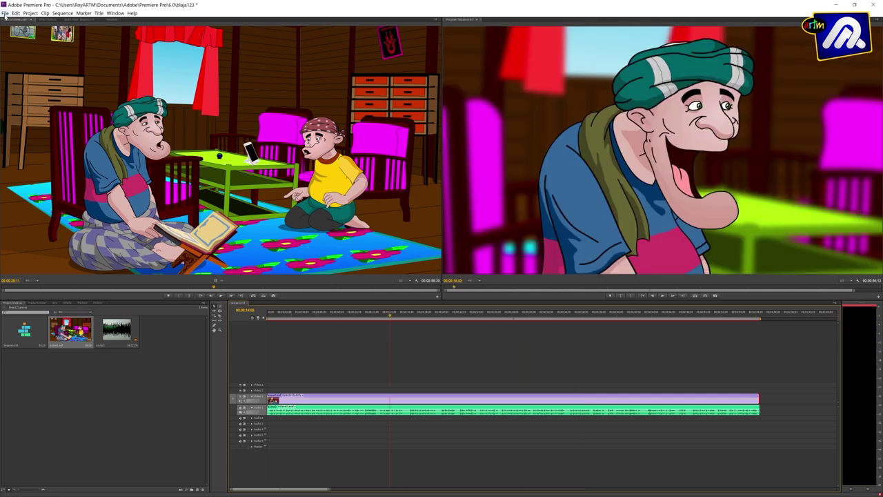
pyautogui.click(321, 315)
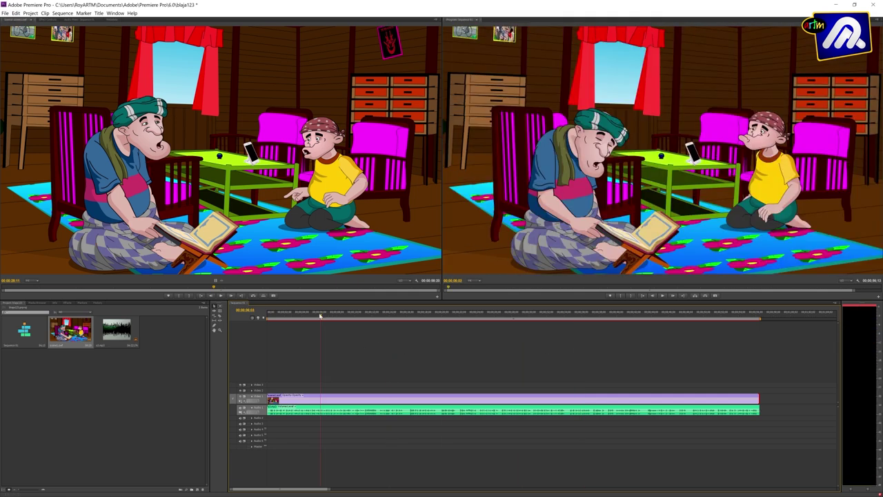
pyautogui.moveTo(320, 316); pyautogui.dragTo(336, 316)
# Open the media export settings for the sequence and choose the H.264 format with the HD 1080p 29.97 preset.
pyautogui.click(5, 13)
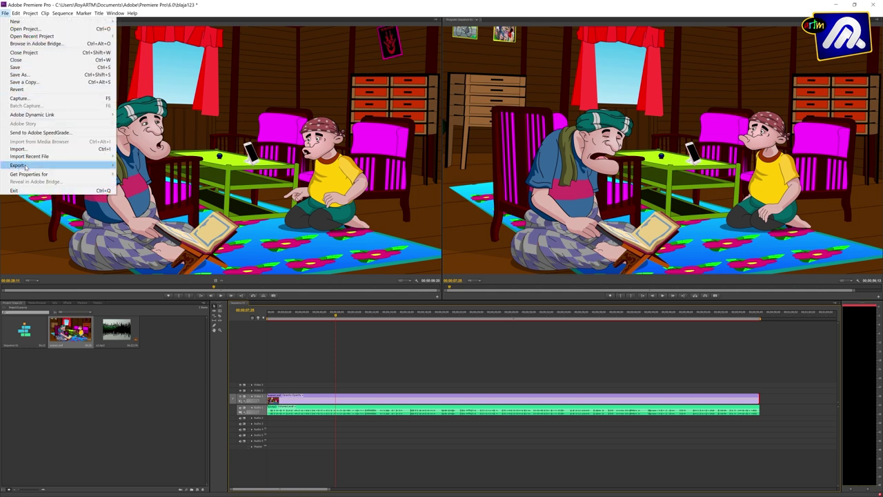
pyautogui.moveTo(25, 167)
pyautogui.click(136, 168)
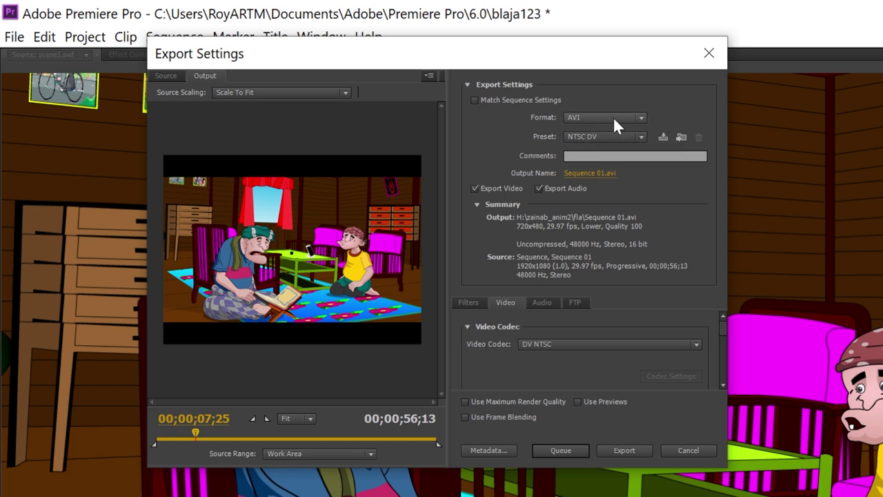
pyautogui.click(642, 118)
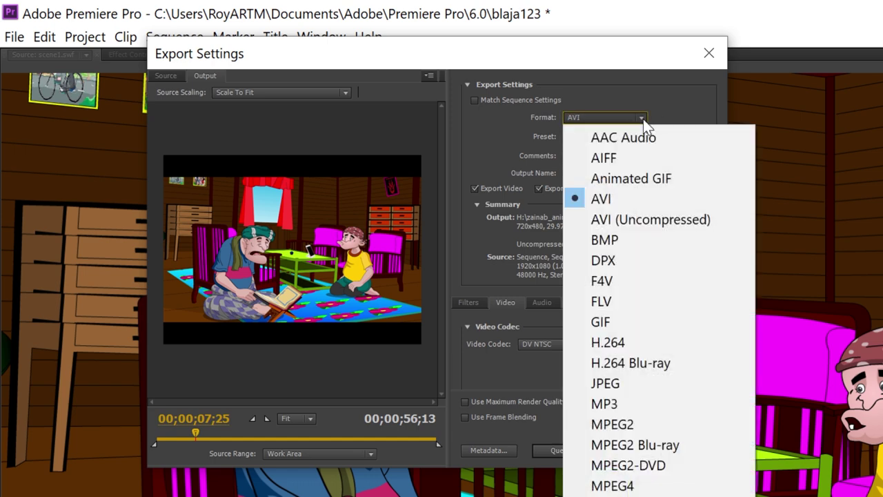
pyautogui.click(609, 347)
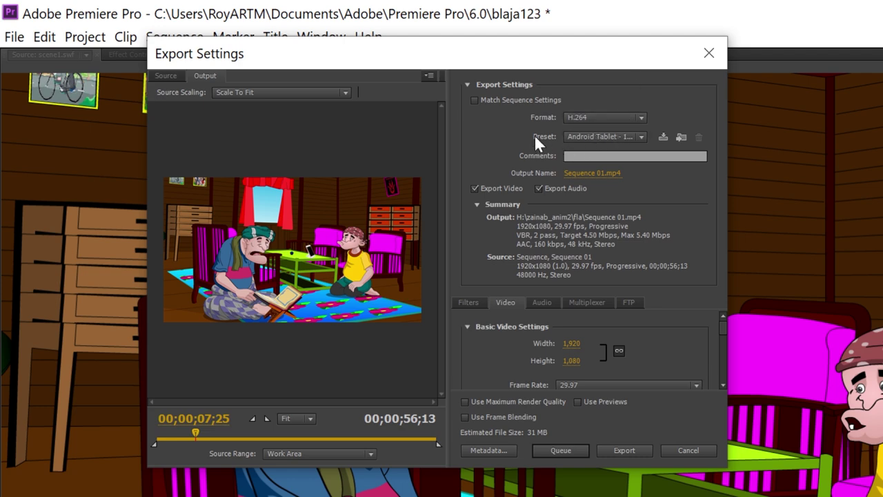
pyautogui.click(637, 135)
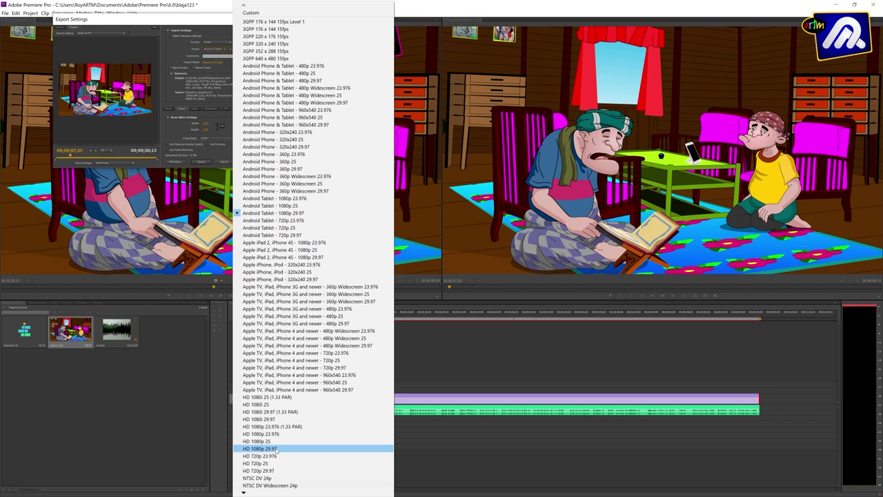
pyautogui.click(276, 450)
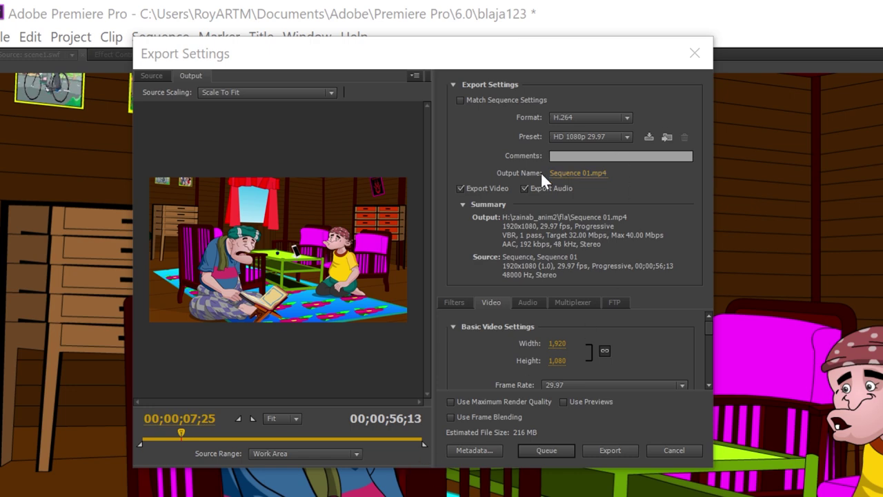
# Set the output file to take1 in the Videos folder and start exporting the sequence.
pyautogui.click(569, 176)
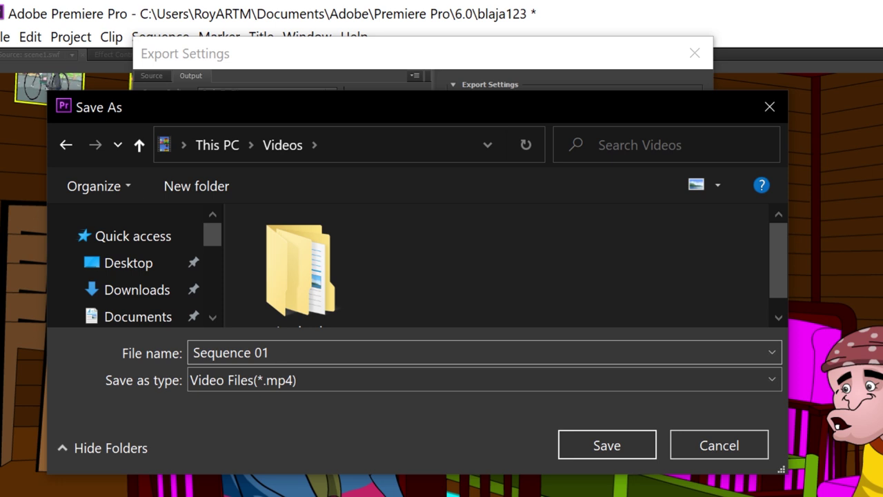
pyautogui.press('Tab')
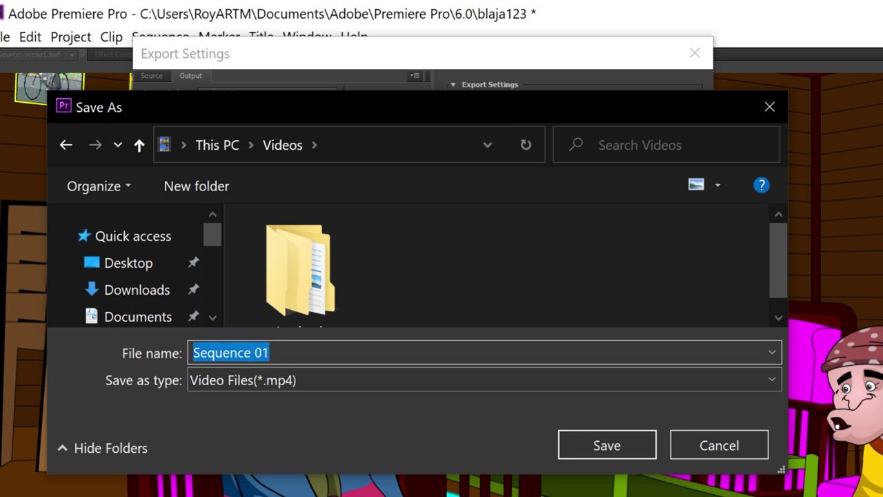
pyautogui.write('take1')
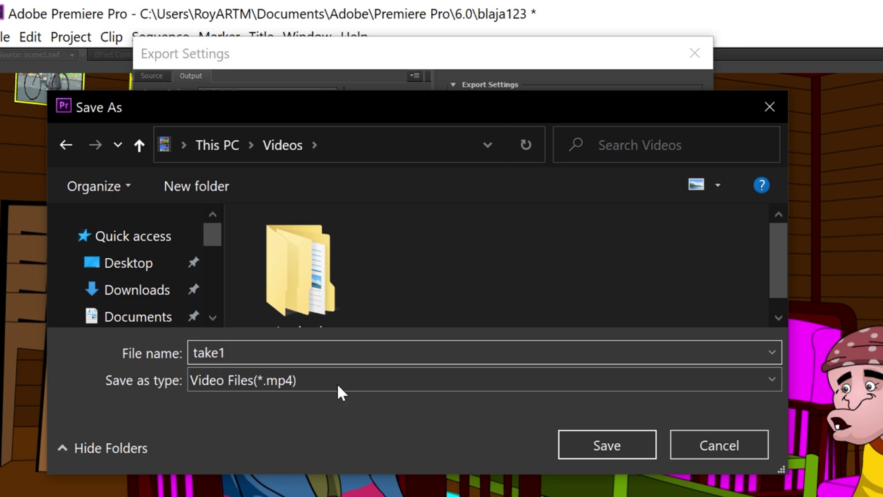
pyautogui.click(605, 444)
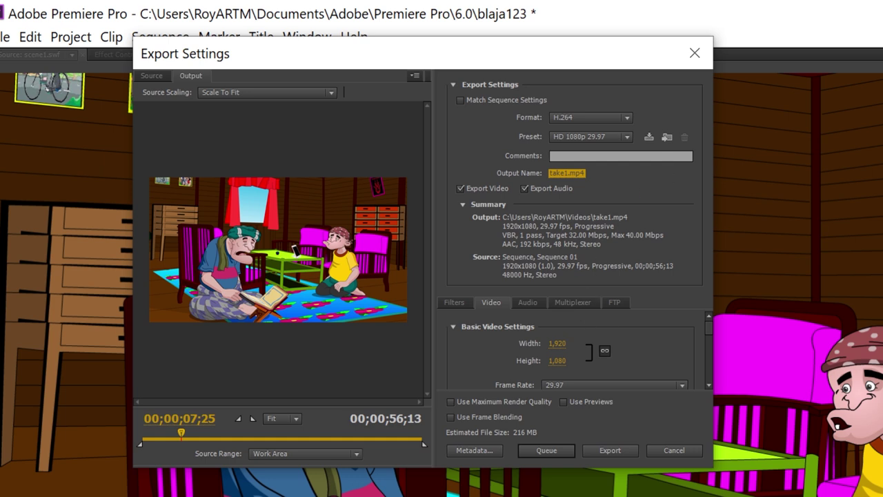
pyautogui.click(610, 449)
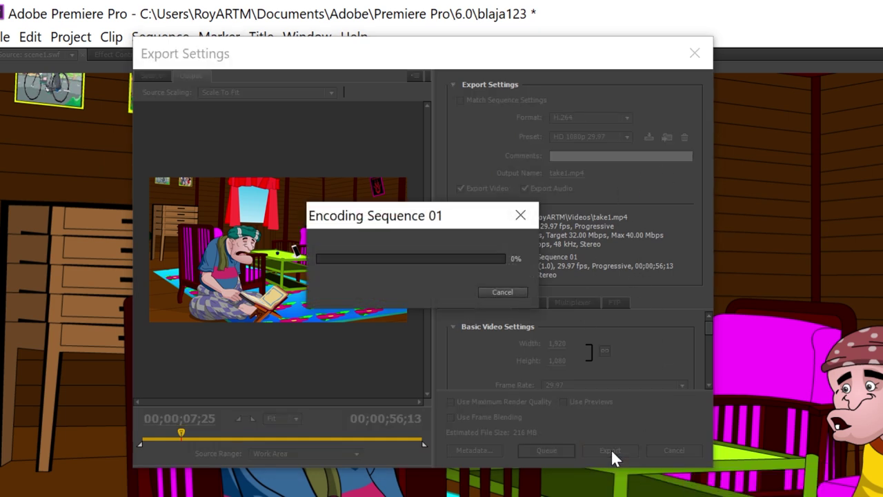